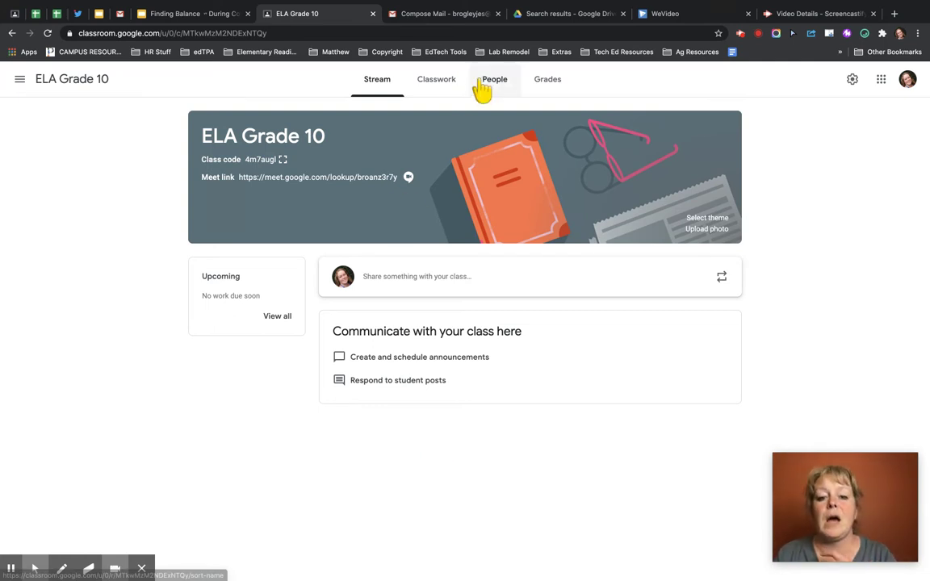
- Add a topic named "For the Wk. 9/15/20" to the classwork of ELA Grade 10
{"action": "left_click", "coordinate": [449, 82]}
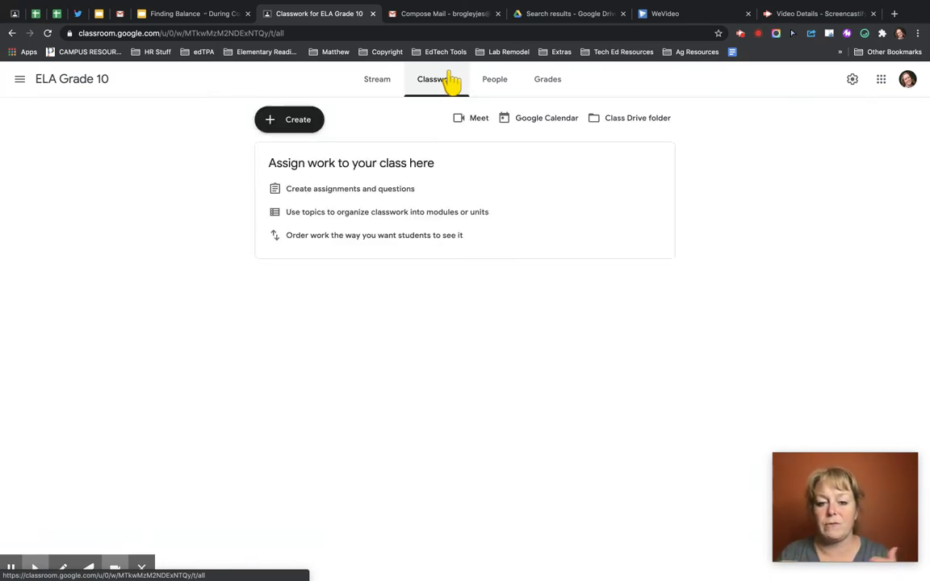
{"action": "left_click", "coordinate": [296, 124]}
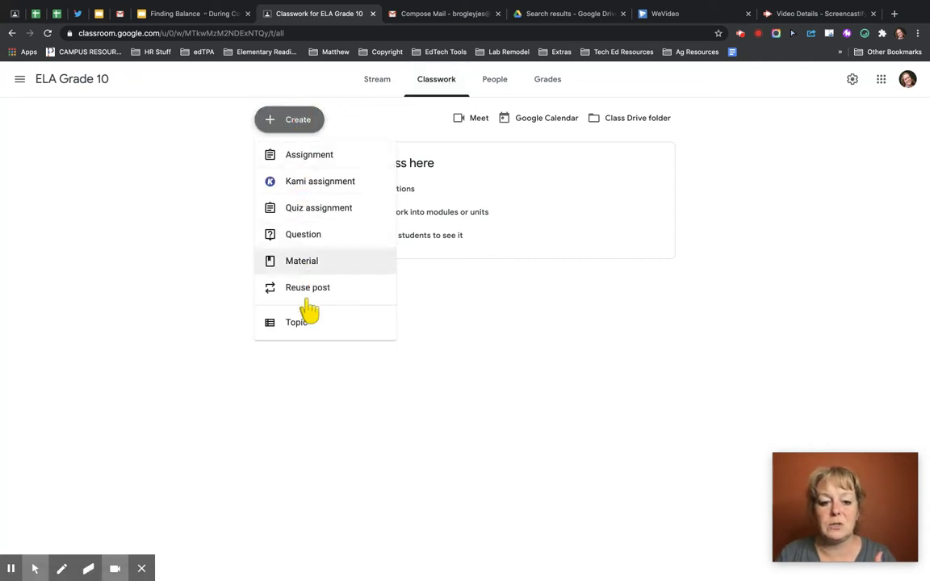
{"action": "left_click", "coordinate": [327, 332]}
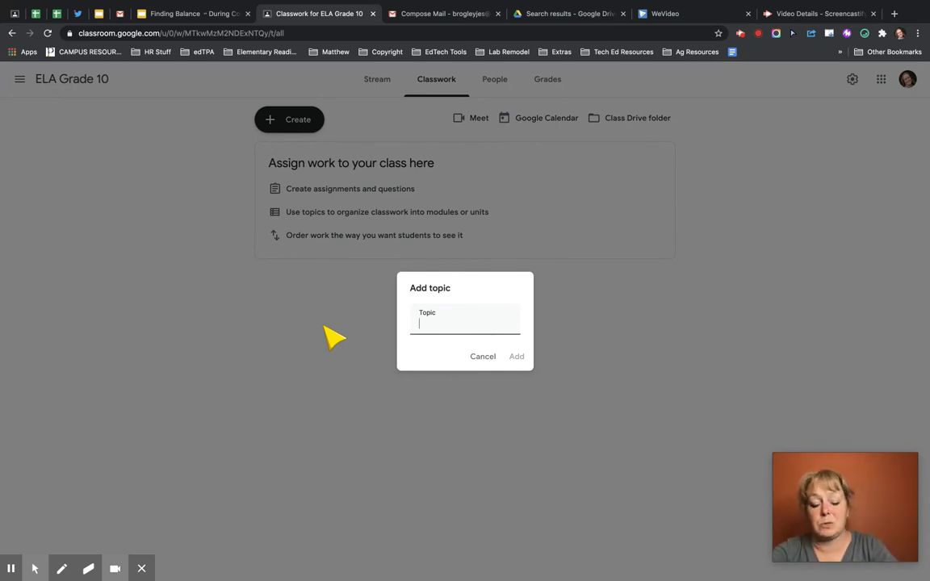
{"action": "type", "text": "W"}
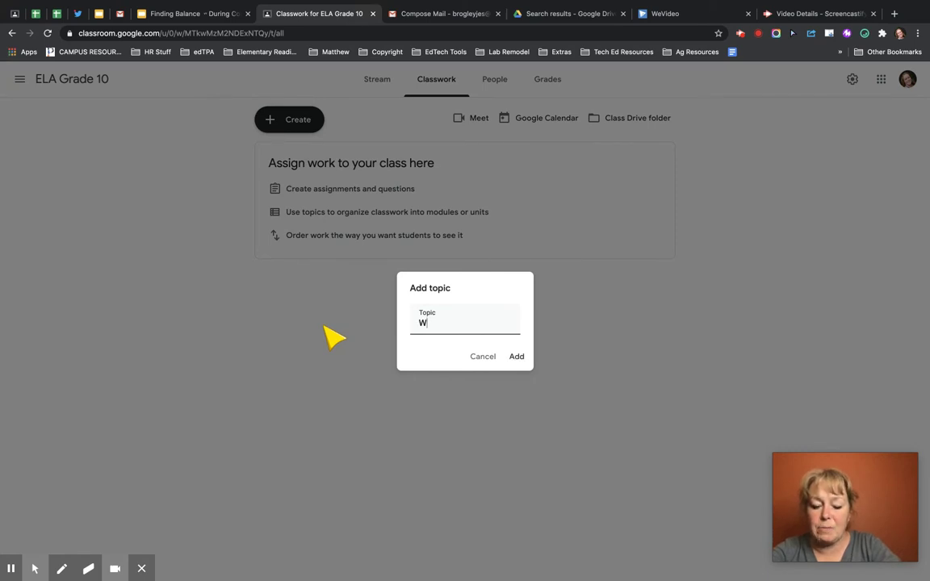
{"action": "type", "text": "k."}
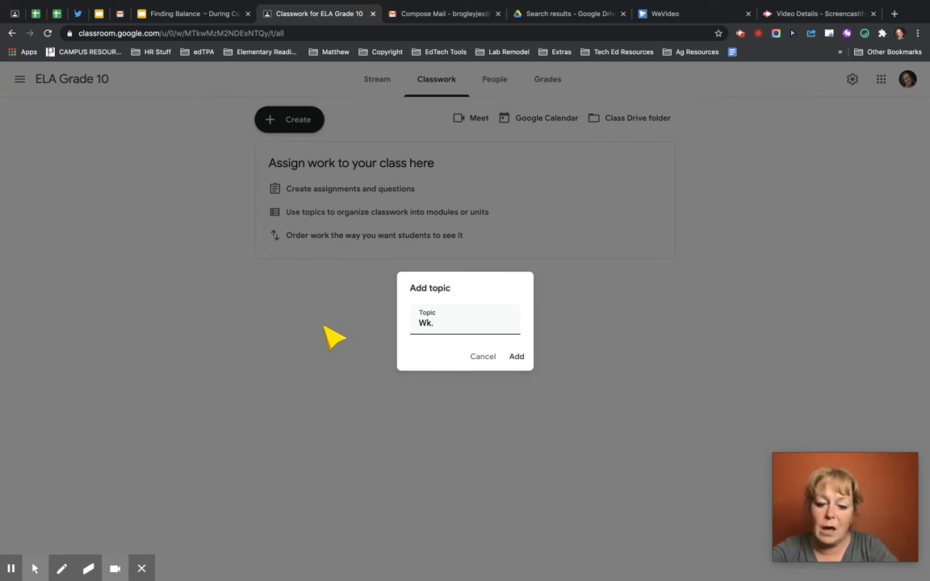
{"action": "key", "text": "BackSpace"}
{"action": "key", "text": "BackSpace"}
{"action": "key", "text": "BackSpace"}
{"action": "key", "text": "BackSpace"}
{"action": "type", "text": "For the Wk. "}
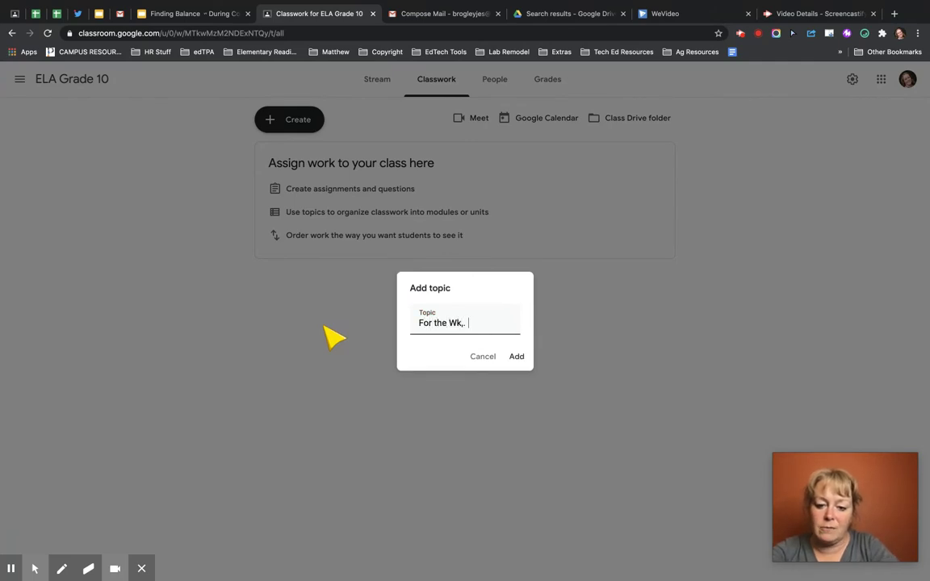
{"action": "type", "text": "9/15/20"}
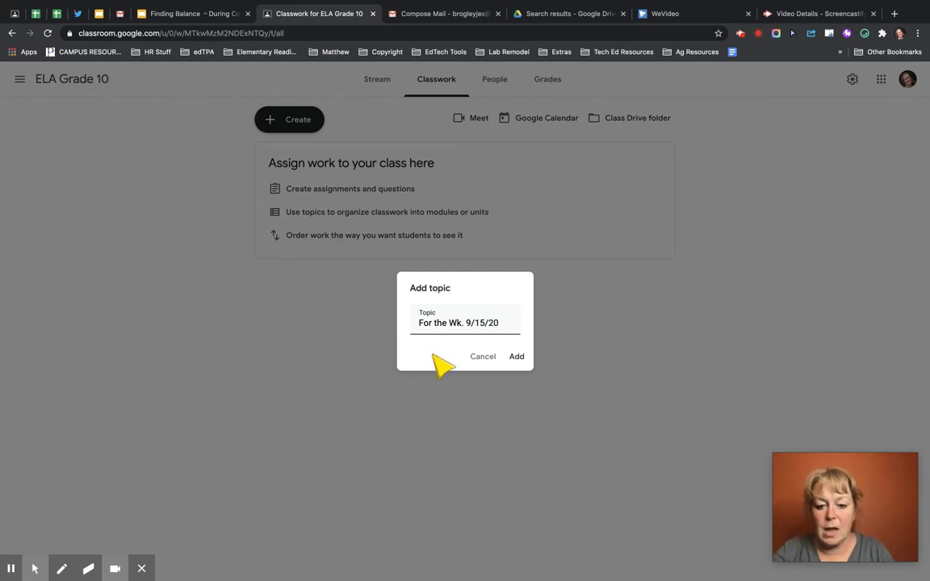
{"action": "left_click", "coordinate": [517, 357]}
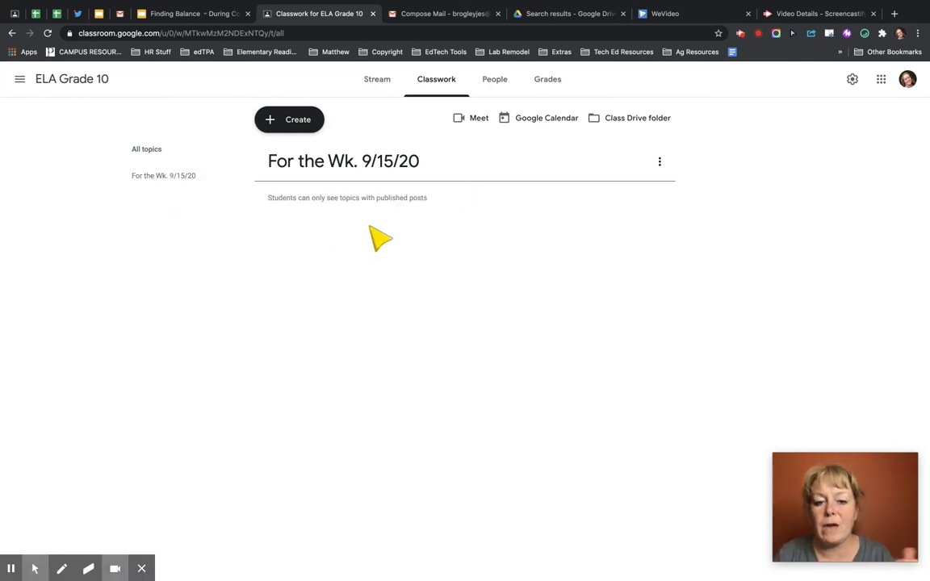
- Create a new assignment and title it "9/15/20 -- About You"
{"action": "left_click", "coordinate": [306, 129]}
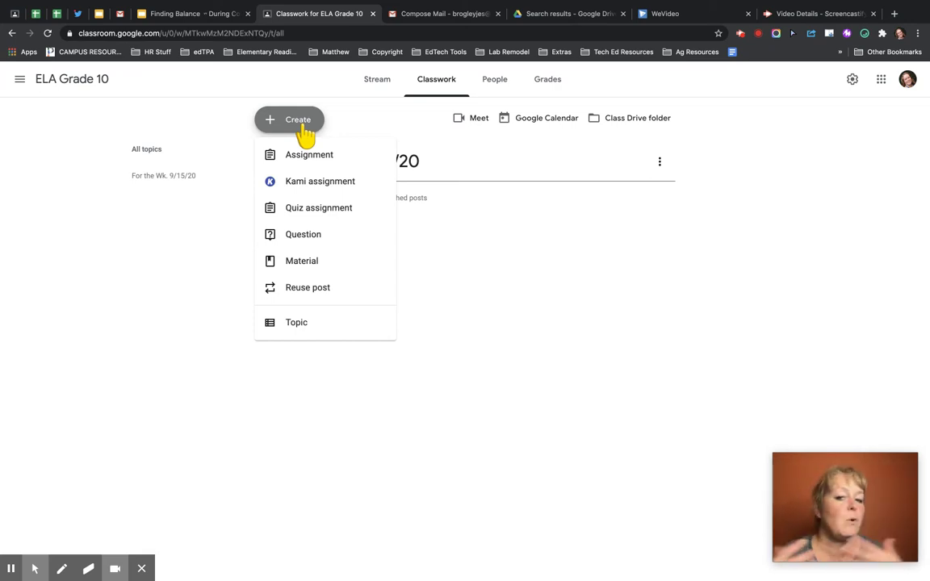
{"action": "left_click", "coordinate": [314, 160]}
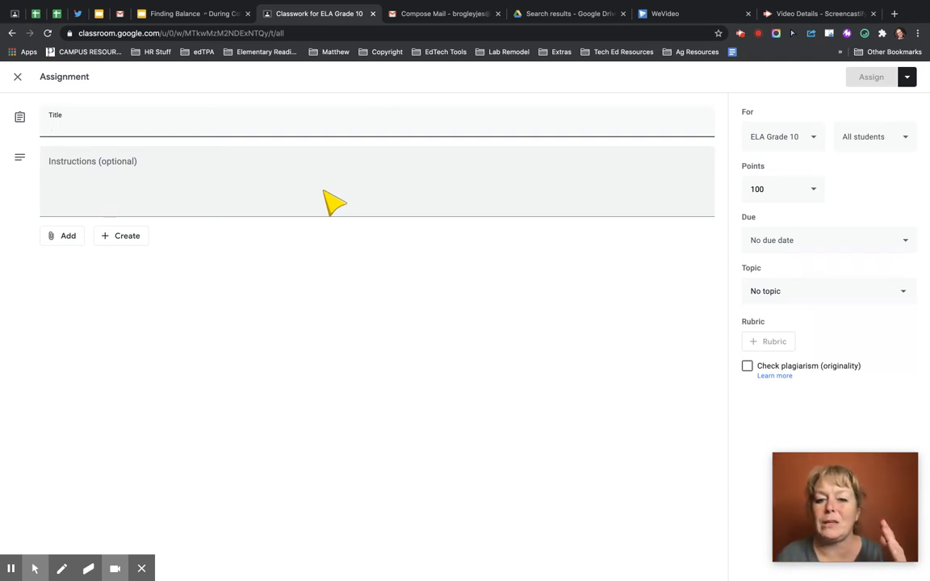
{"action": "left_click", "coordinate": [106, 82]}
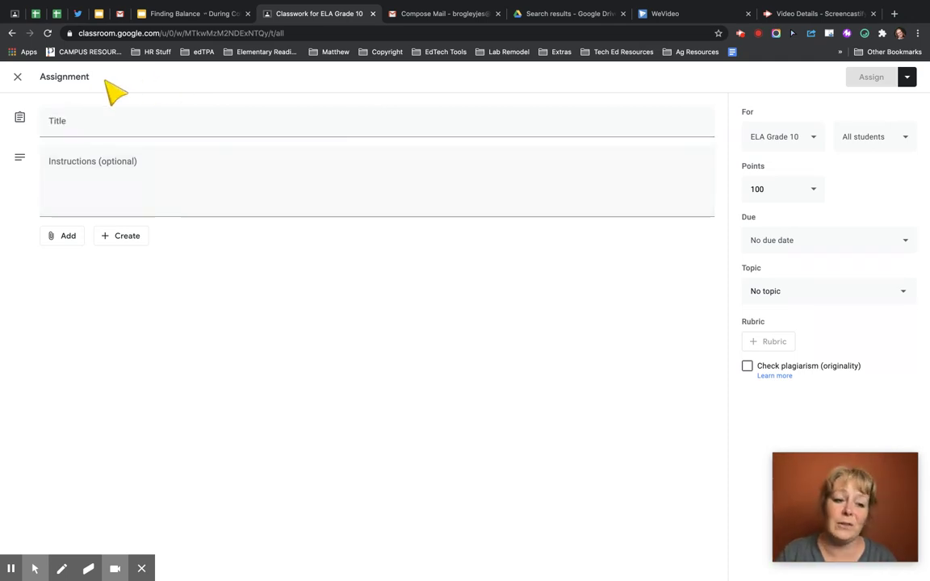
{"action": "left_click", "coordinate": [100, 124]}
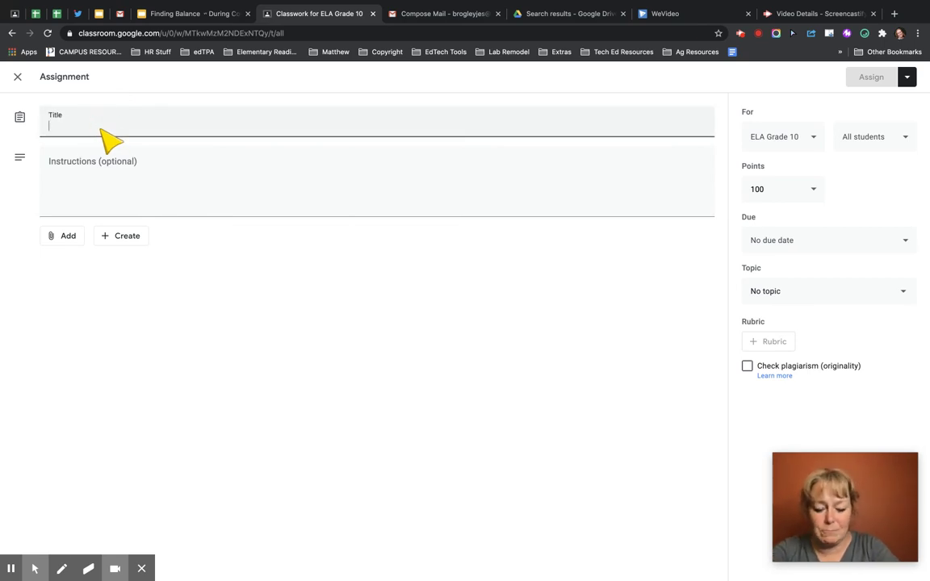
{"action": "type", "text": "9/15/20"}
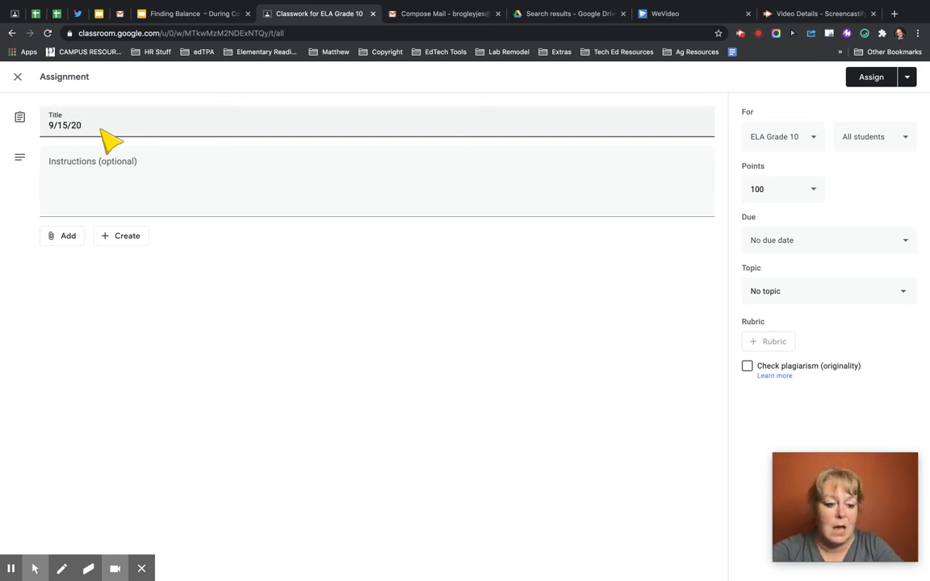
{"action": "type", "text": " - P"}
{"action": "key", "text": "BackSpace"}
{"action": "type", "text": "About You"}
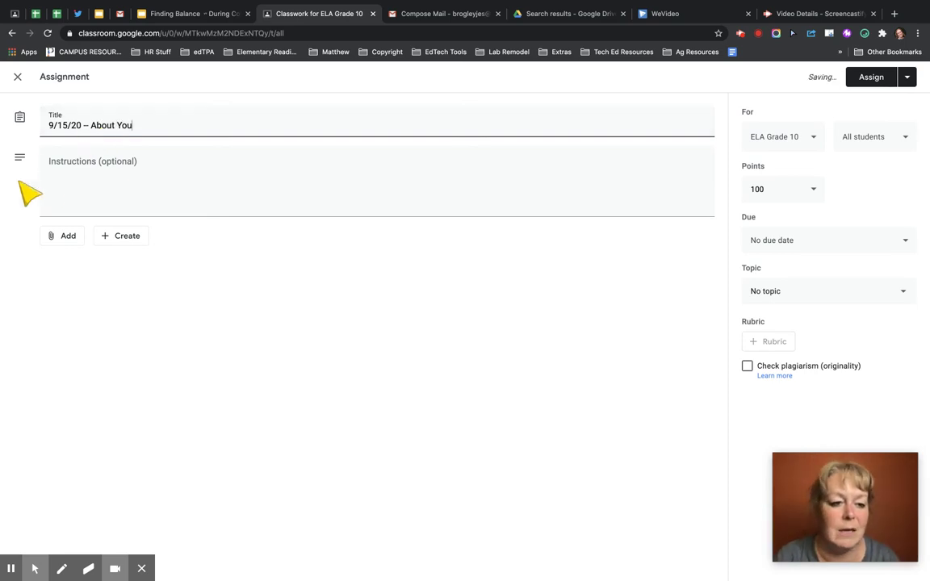
- Insert a fire emoji from the JoyPixels extension at the very beginning of the assignment title, before the date
{"action": "left_click", "coordinate": [50, 126]}
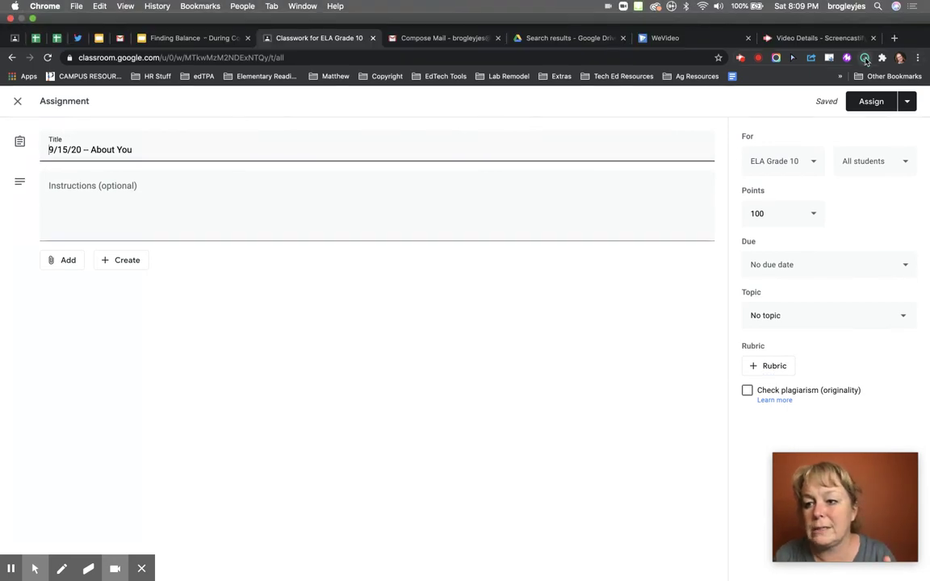
{"action": "left_click", "coordinate": [864, 58]}
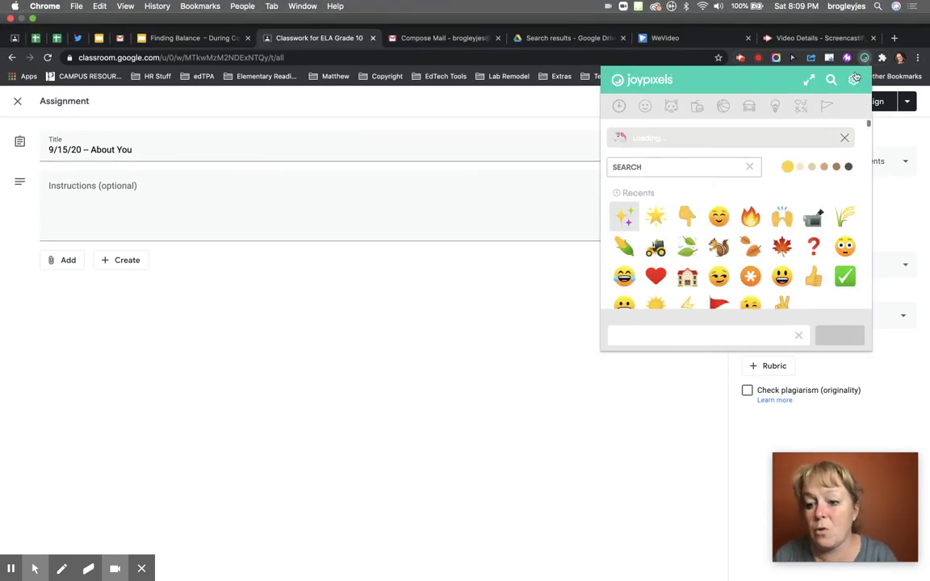
{"action": "left_click", "coordinate": [752, 189]}
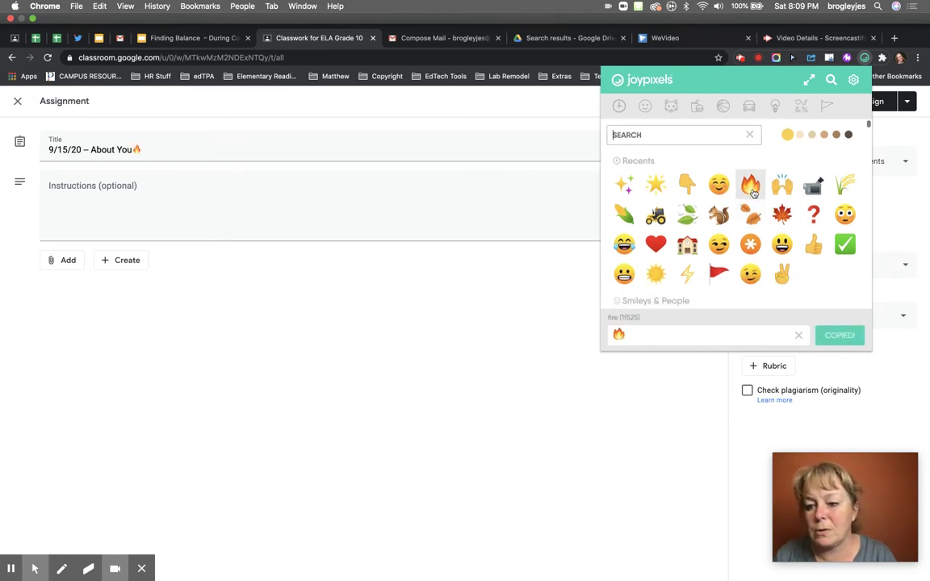
{"action": "left_click", "coordinate": [139, 150]}
{"action": "left_click_drag", "start_coordinate": [141, 125], "coordinate": [134, 125]}
{"action": "key", "text": "ctrl+c"}
{"action": "key", "text": "BackSpace"}
{"action": "left_click", "coordinate": [46, 125]}
{"action": "key", "text": "ctrl+v"}
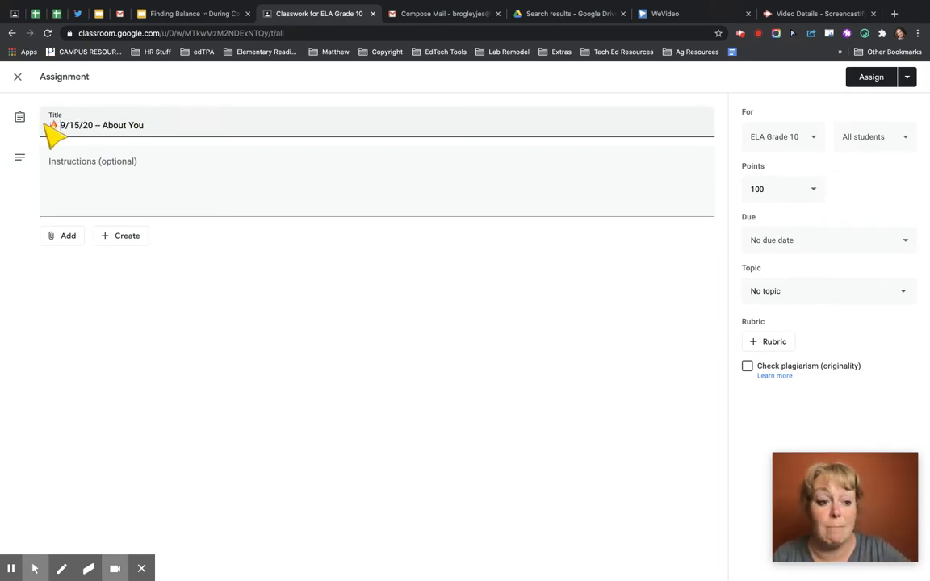
- Enter "Pretty good instructions" as the assignment's instructions
{"action": "left_click", "coordinate": [96, 190]}
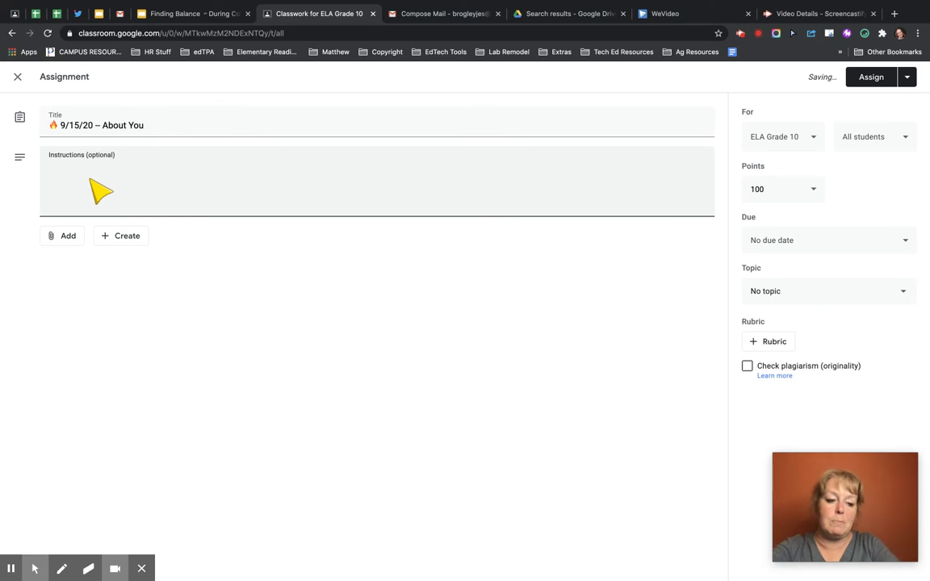
{"action": "type", "text": "Pretty goo"}
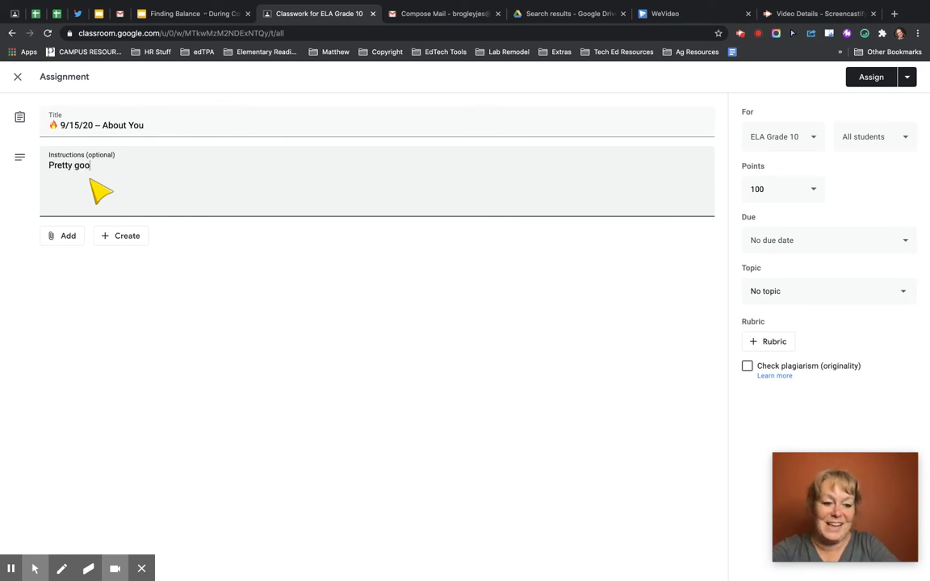
{"action": "type", "text": "d instruction"}
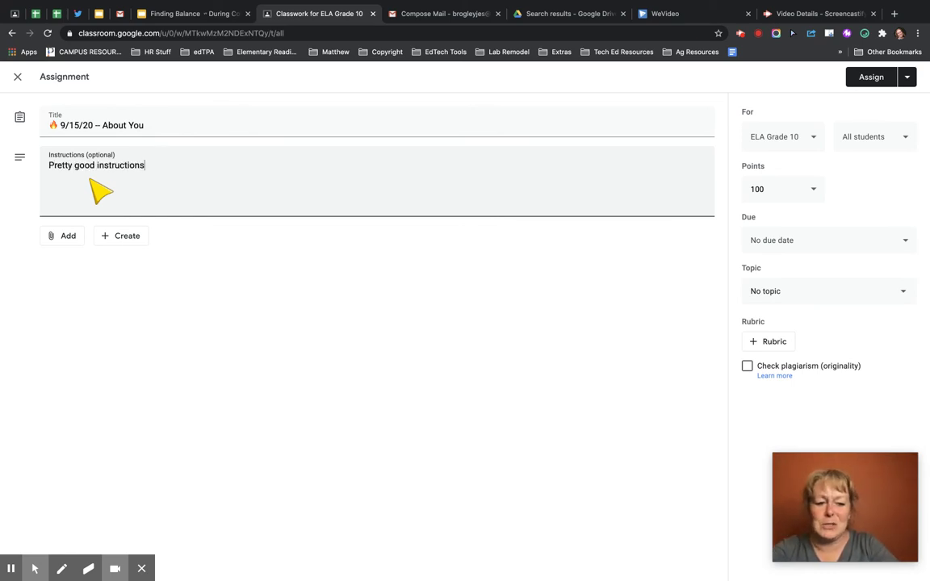
{"action": "type", "text": "s"}
- Attach the 4210 Class Rosters sheet from Google Drive and set it to make a copy for each student
{"action": "left_click", "coordinate": [69, 237]}
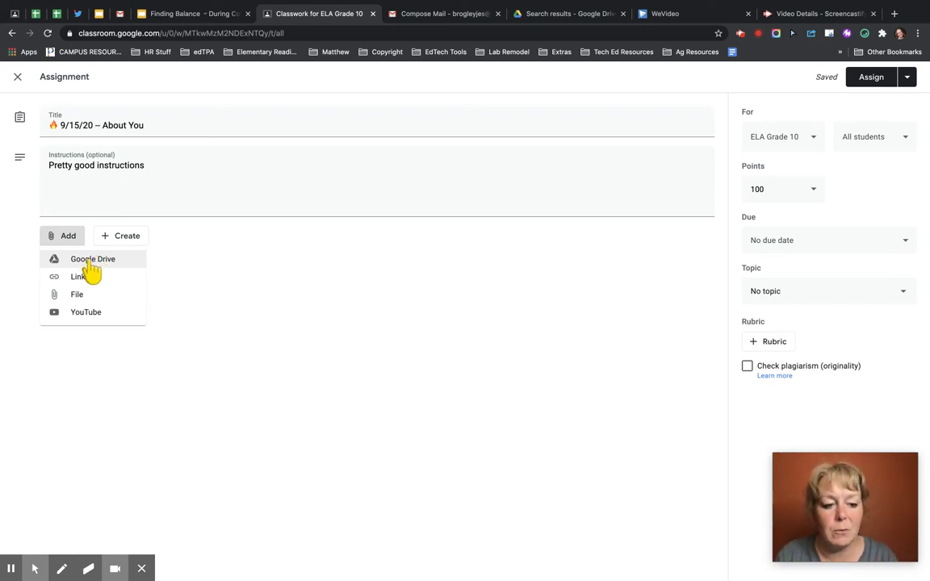
{"action": "left_click", "coordinate": [92, 271]}
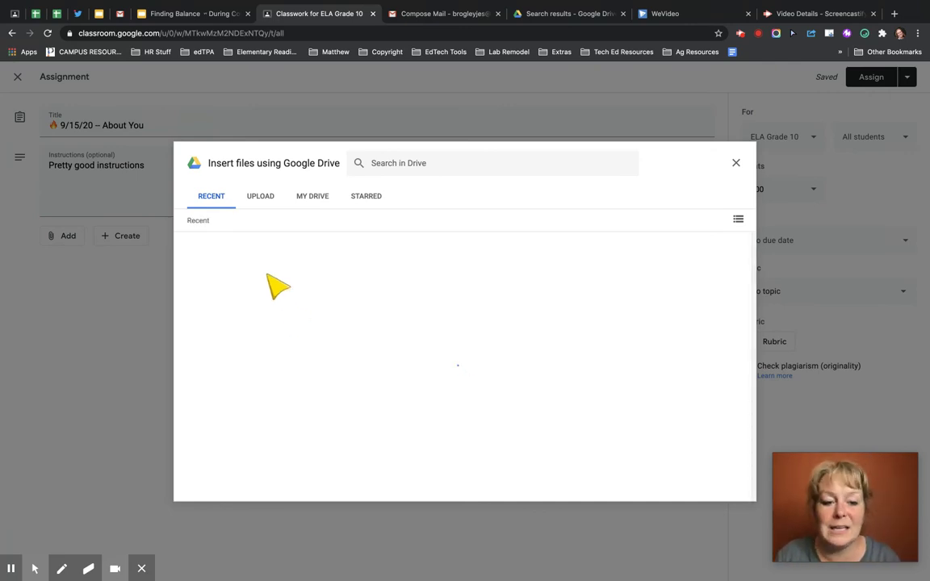
{"action": "scroll", "coordinate": [357, 468], "scroll_direction": "down", "scroll_amount": 1}
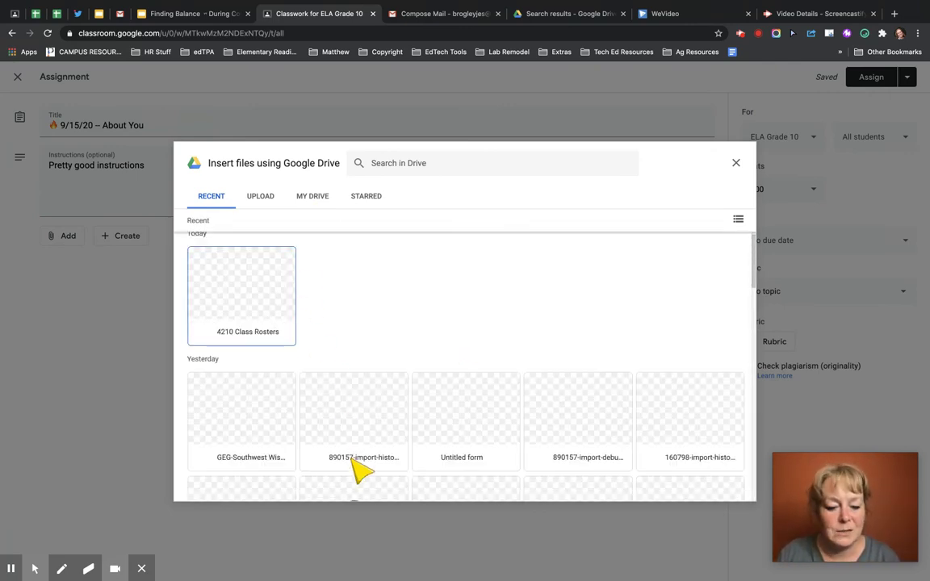
{"action": "left_click", "coordinate": [266, 327]}
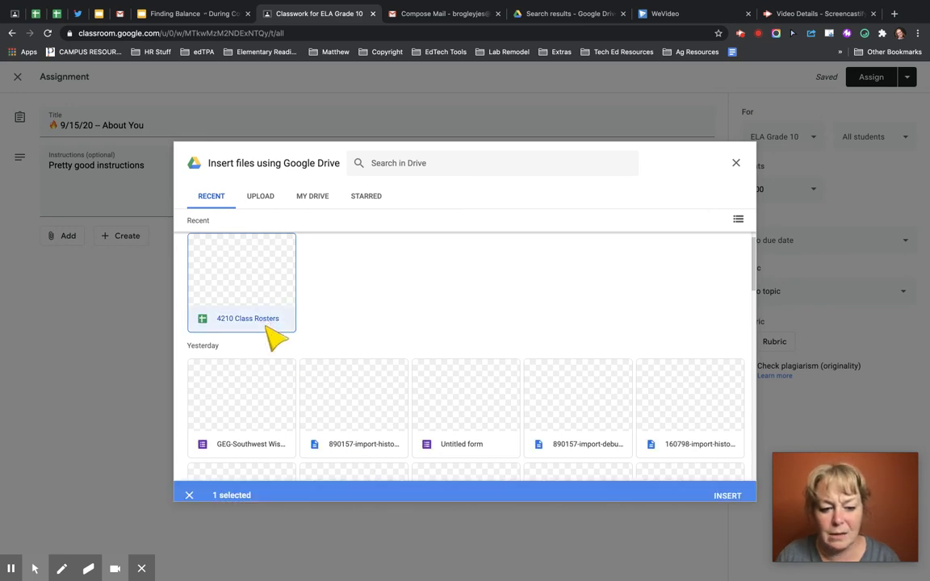
{"action": "left_click", "coordinate": [727, 489]}
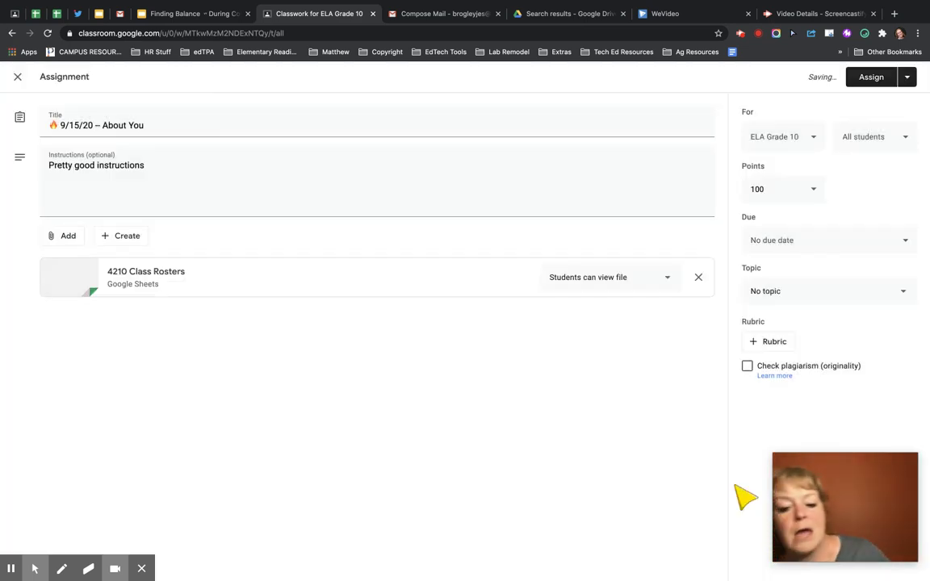
{"action": "left_click", "coordinate": [622, 278]}
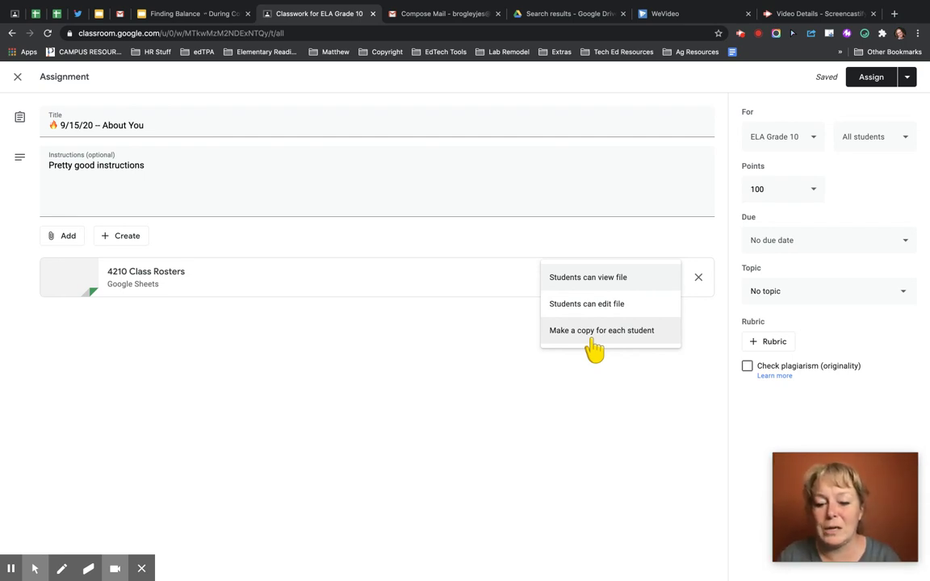
{"action": "left_click", "coordinate": [595, 339]}
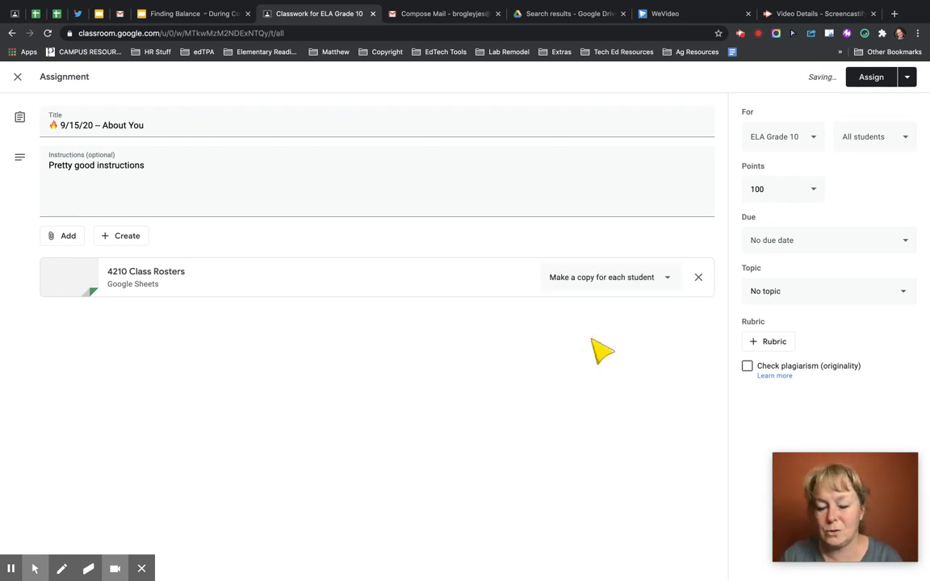
- Look through the classes available for the assignment, keep only ELA Grade 10, and set the points to 5
{"action": "left_click", "coordinate": [807, 146]}
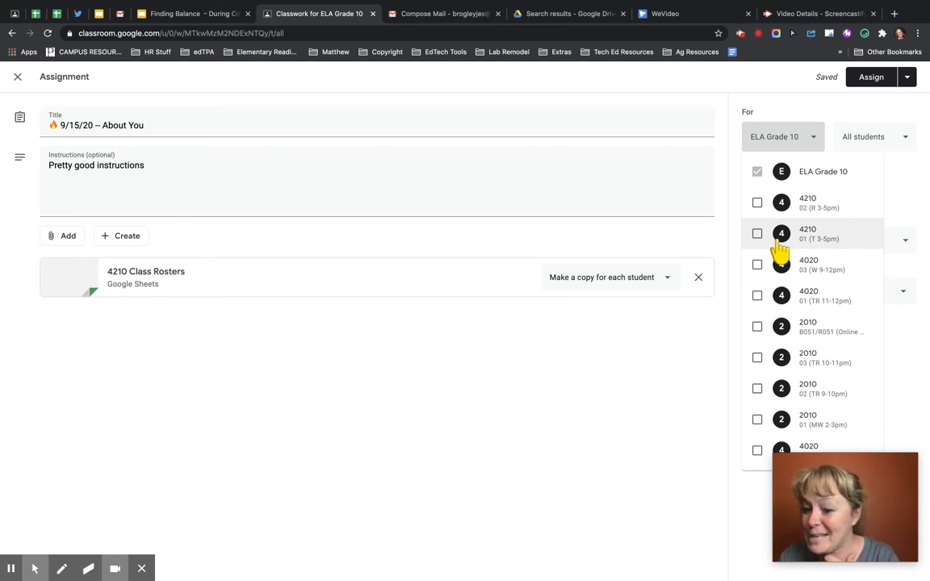
{"action": "left_click", "coordinate": [644, 387]}
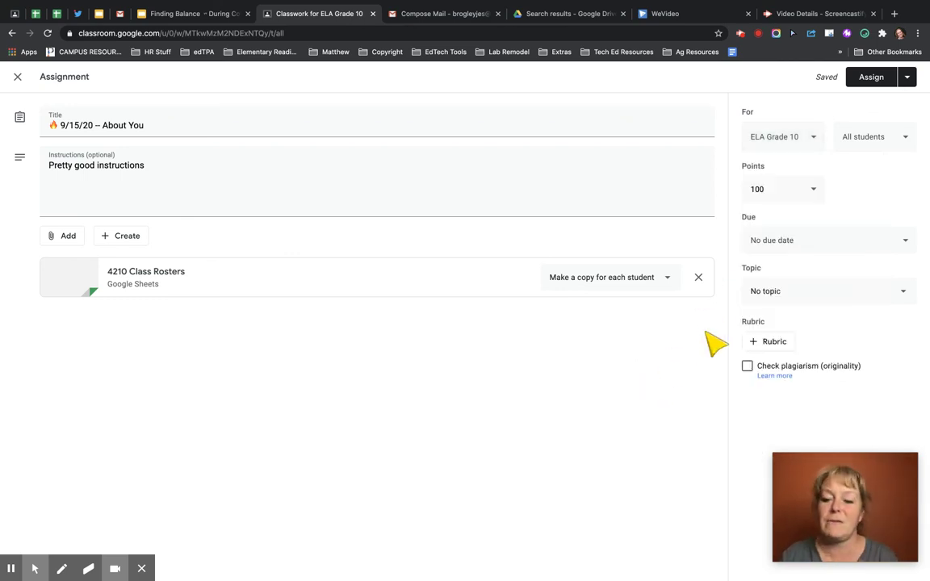
{"action": "left_click", "coordinate": [763, 189]}
{"action": "left_click", "coordinate": [763, 189]}
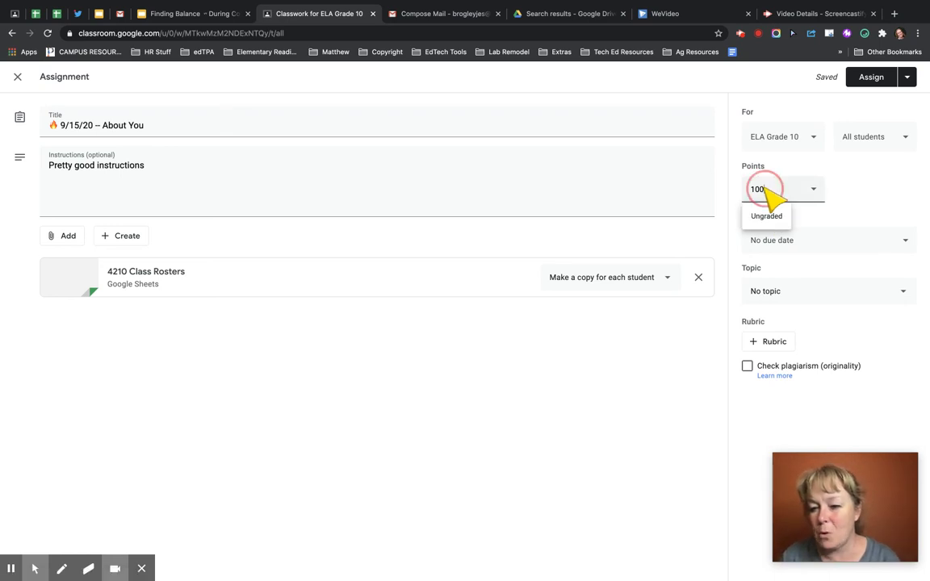
{"action": "key", "text": "BackSpace"}
{"action": "type", "text": "5"}
{"action": "left_click", "coordinate": [608, 353]}
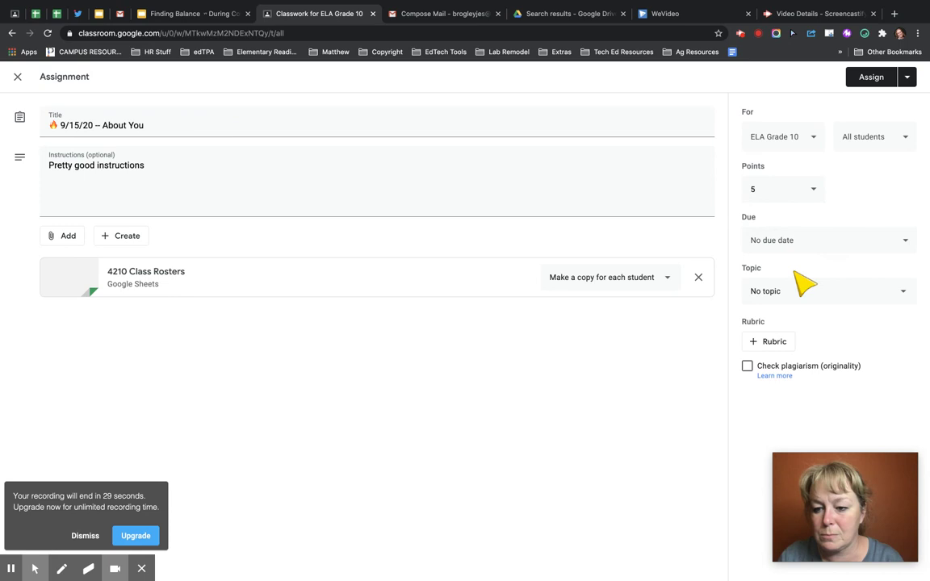
- Check the due date options without setting a date, and assign the topic "For the Wk. 9/15/20"
{"action": "left_click", "coordinate": [786, 244]}
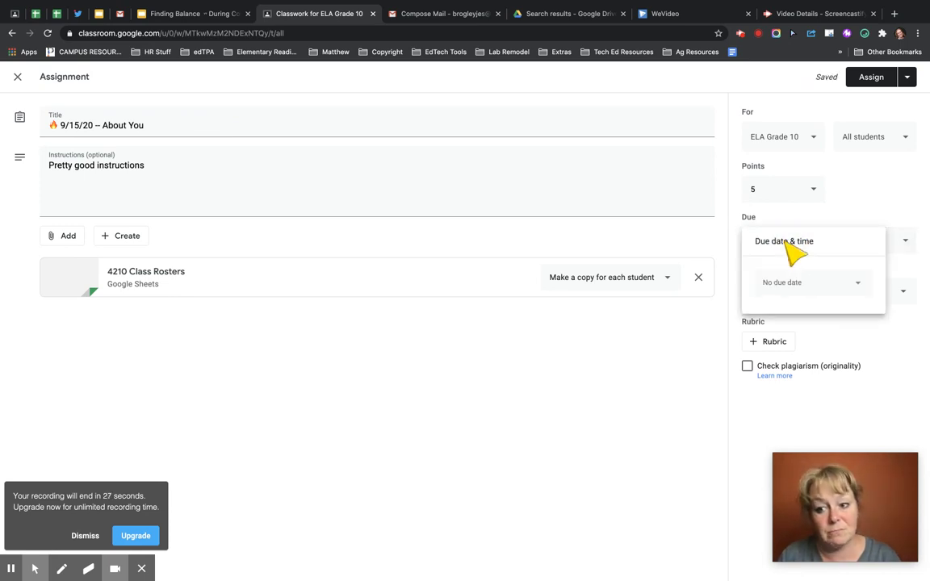
{"action": "left_click", "coordinate": [691, 355]}
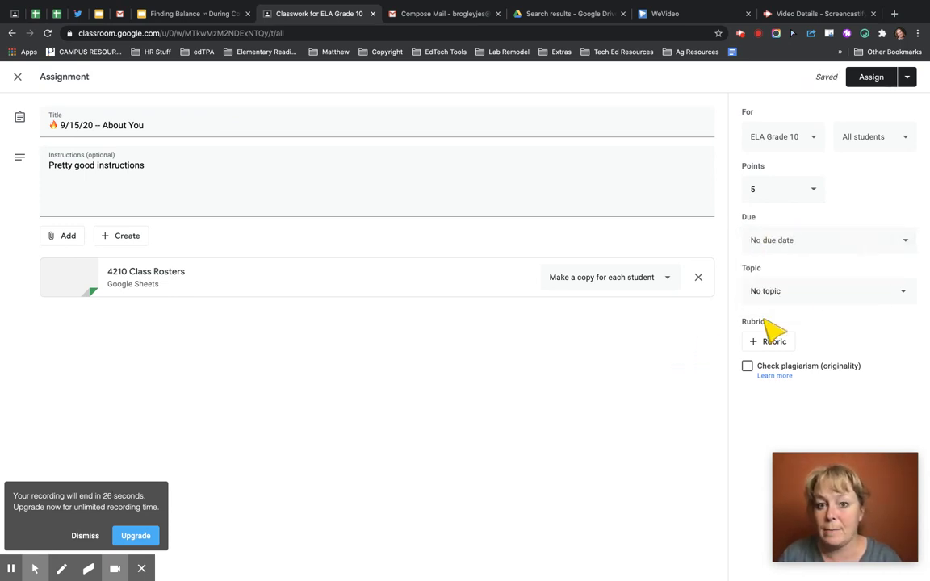
{"action": "left_click", "coordinate": [811, 302]}
{"action": "left_click", "coordinate": [811, 355]}
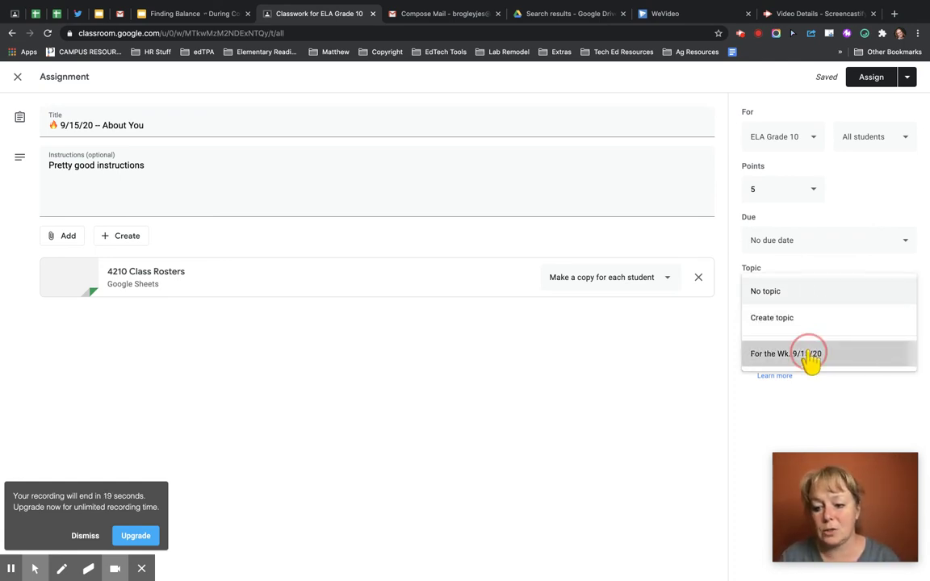